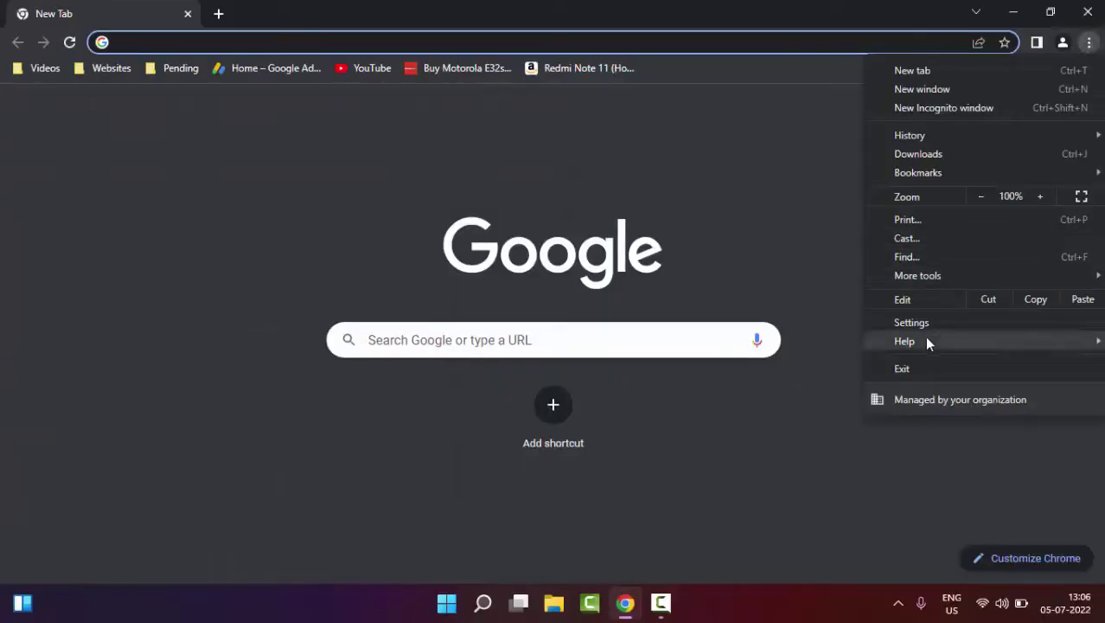
- Check for a Chrome update on the About Google Chrome page and leave the browser minimized on a fresh tab
mouse_move(608, 584)
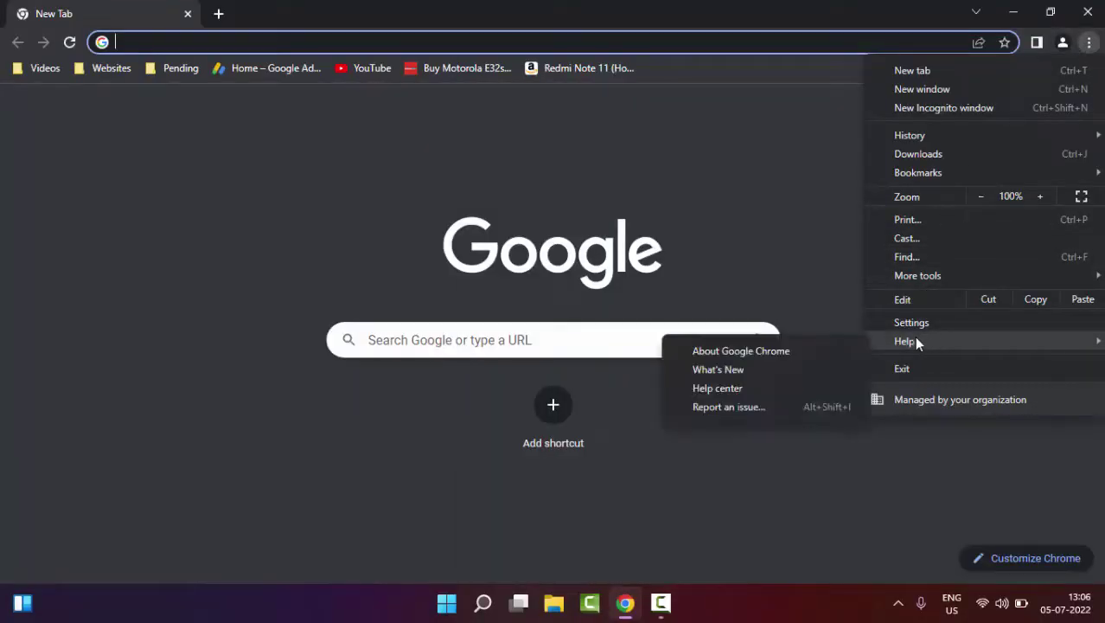
click(738, 351)
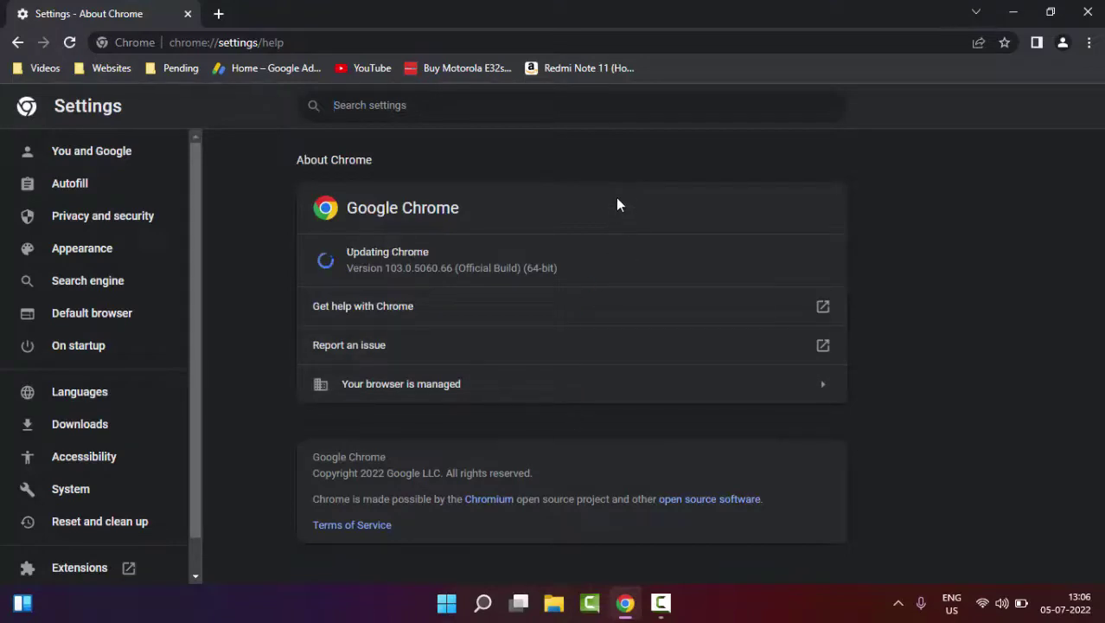
click(218, 15)
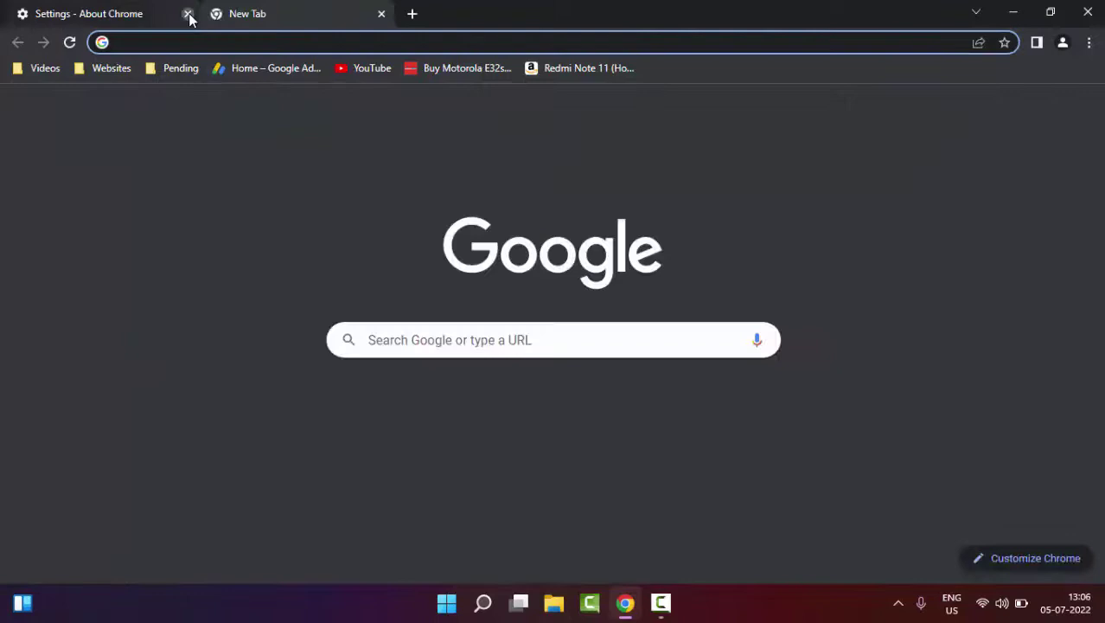
click(188, 14)
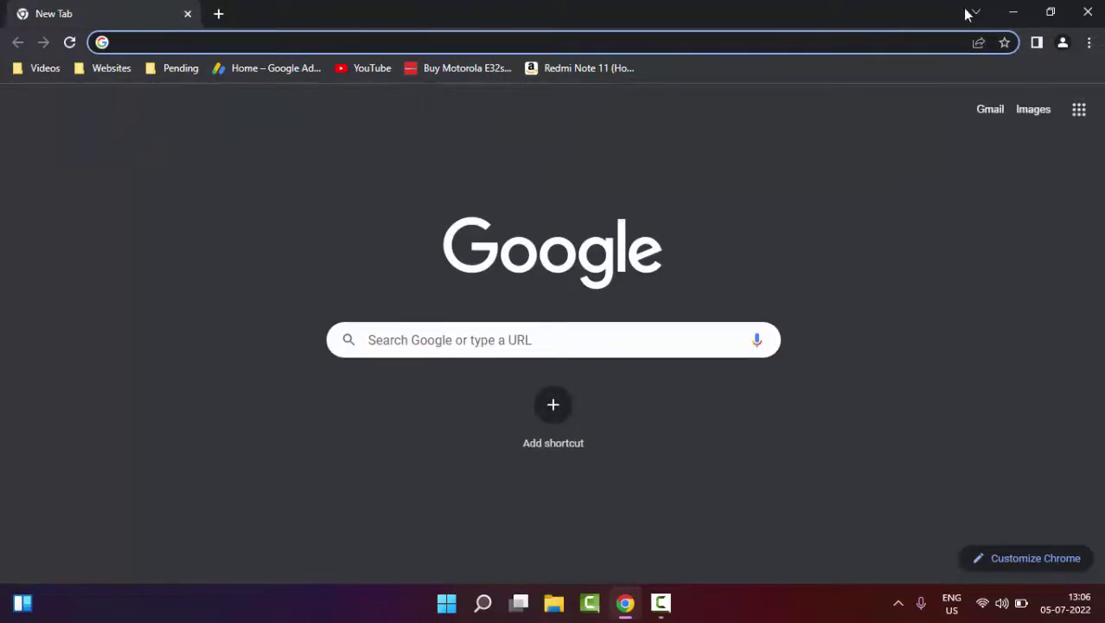
click(1001, 16)
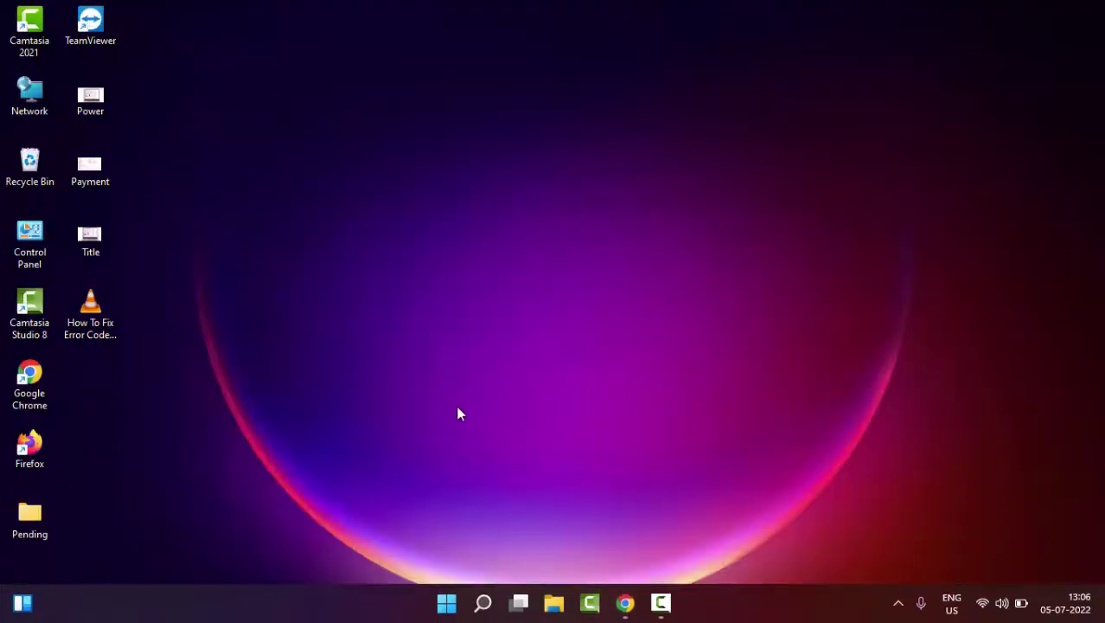
- Check for Windows updates in the Windows Settings app and close it
right_click(445, 603)
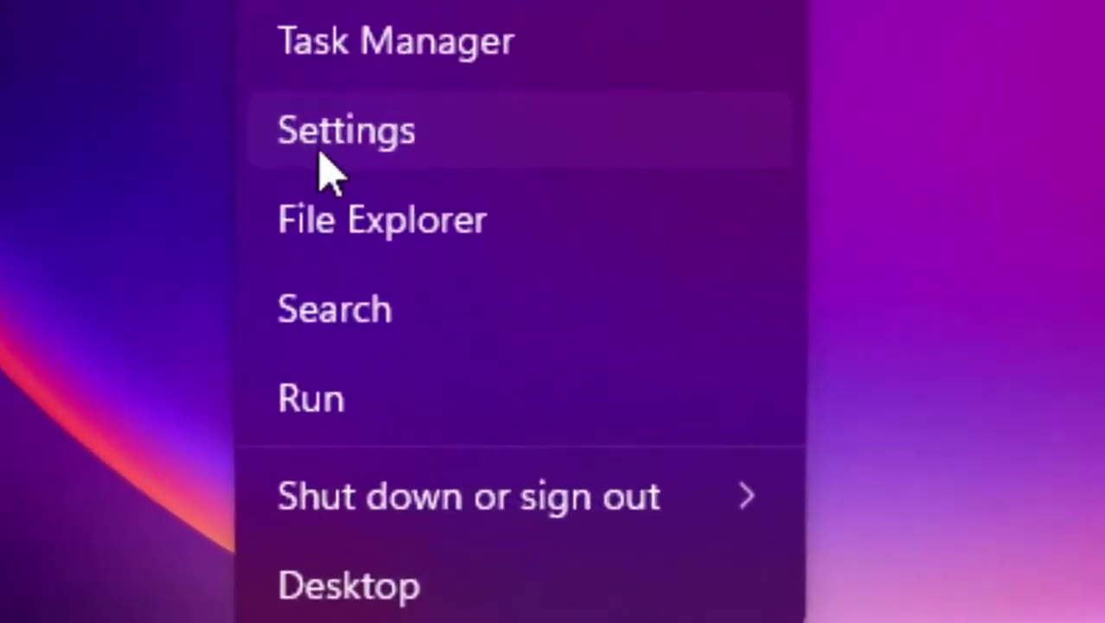
click(410, 437)
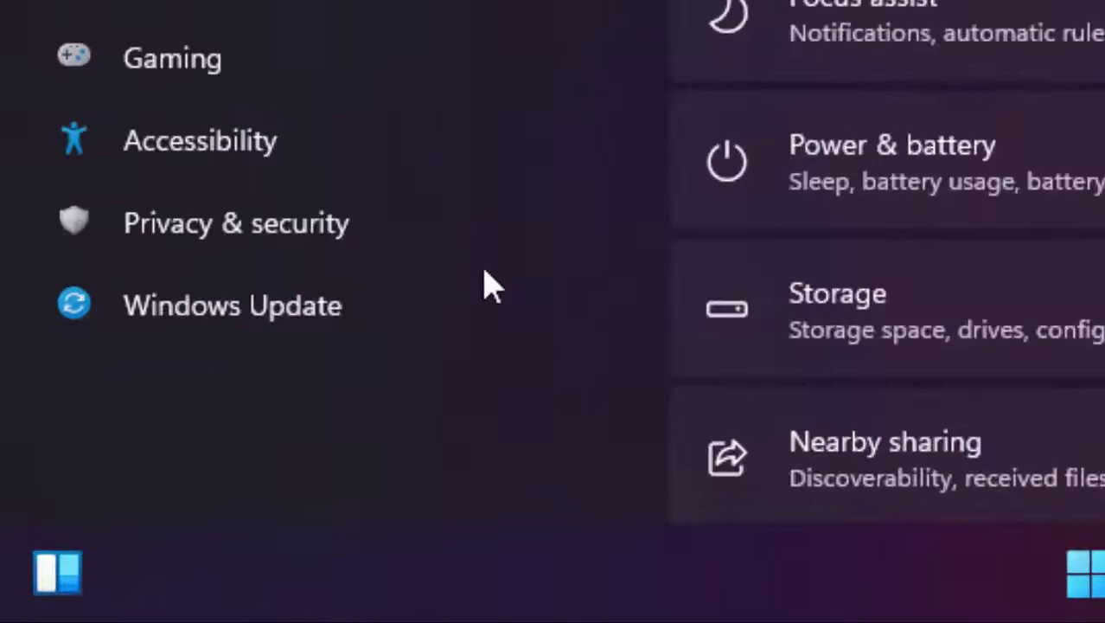
click(285, 303)
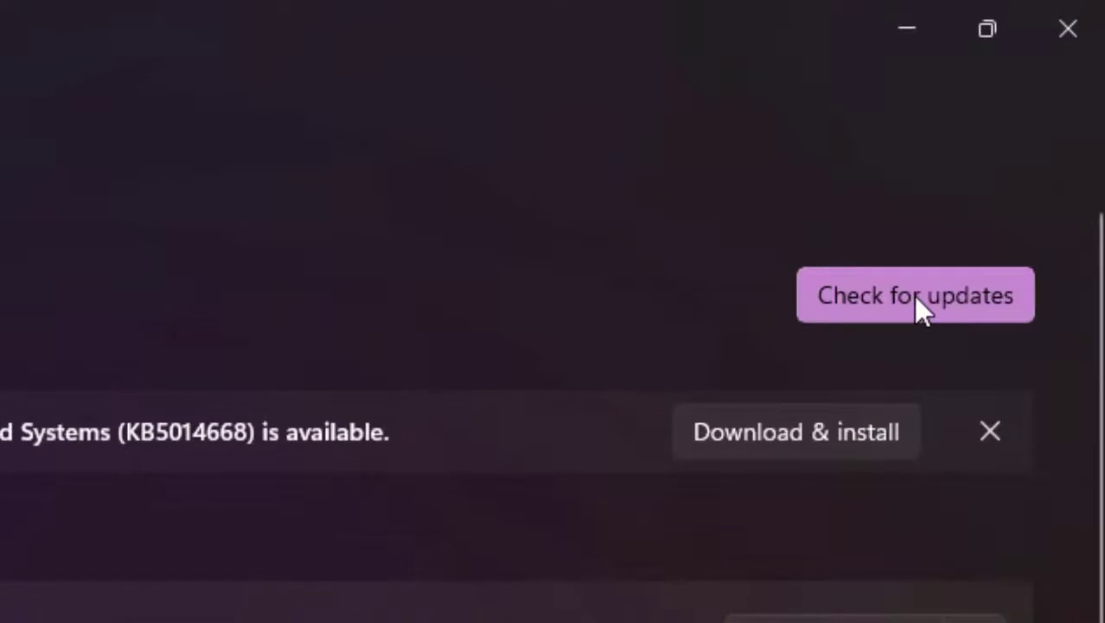
click(1015, 136)
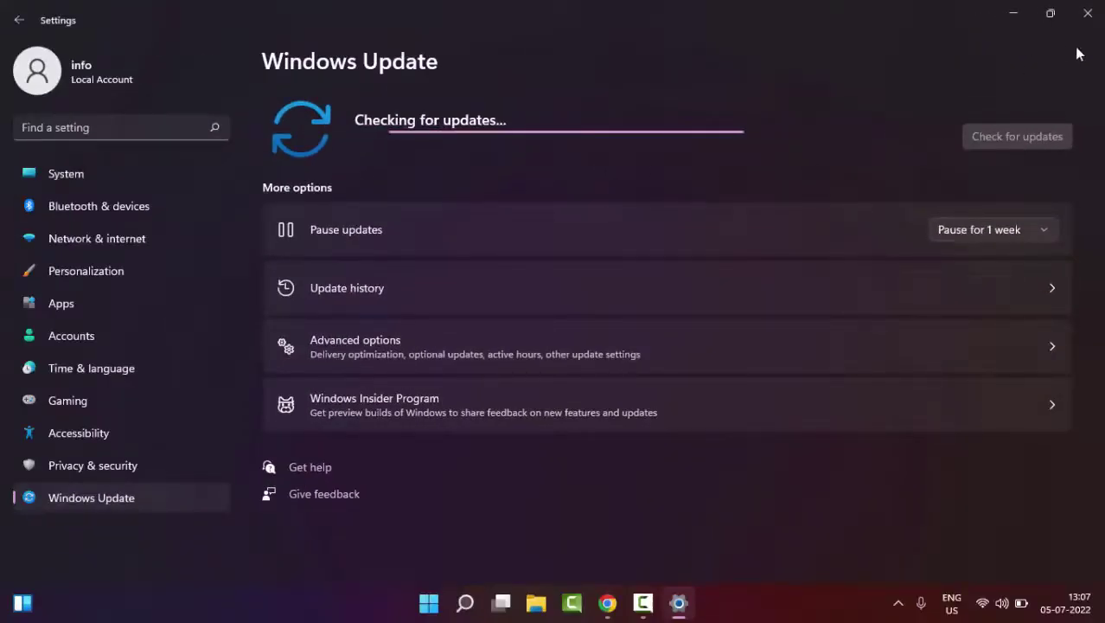
click(1087, 16)
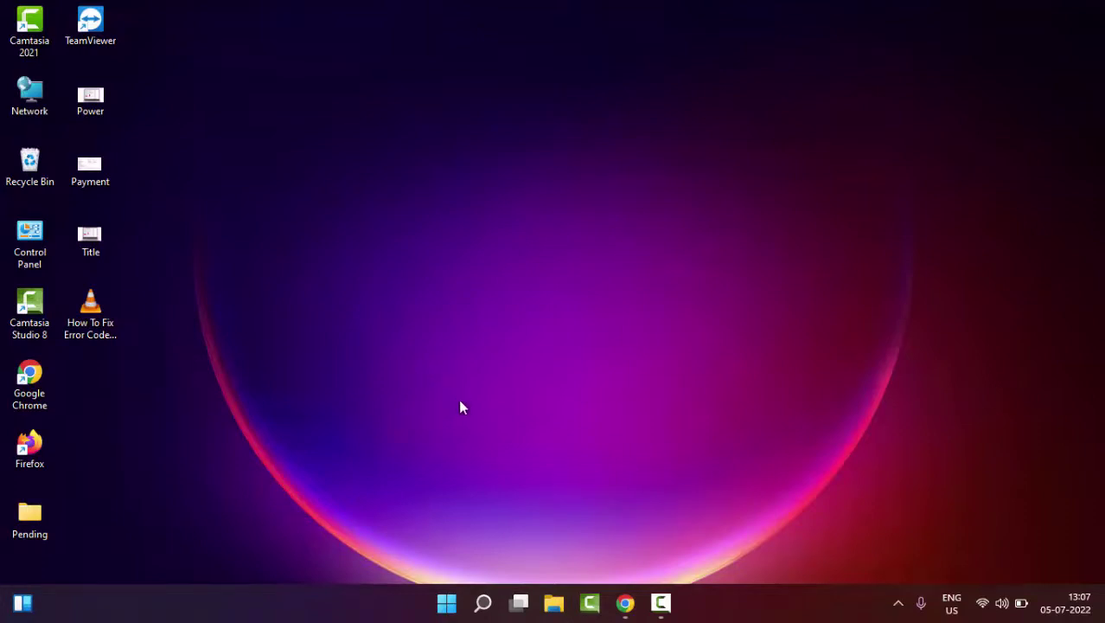
- Switch to Chrome, set up the basic clearing of browsing history, cookies and cached files for All time, and cancel it
click(625, 602)
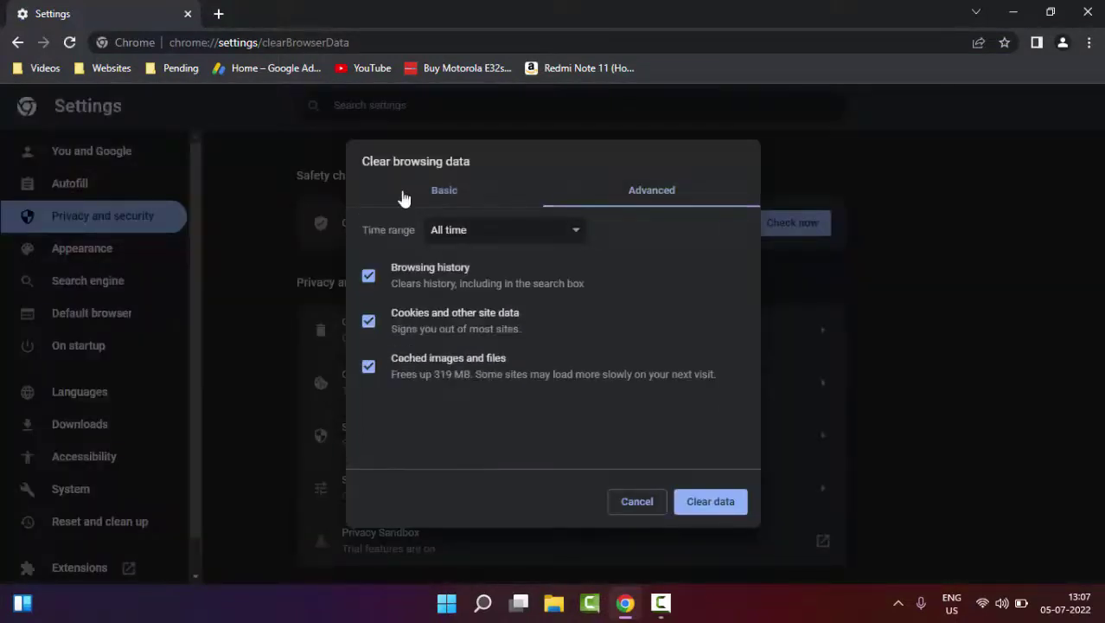
click(444, 229)
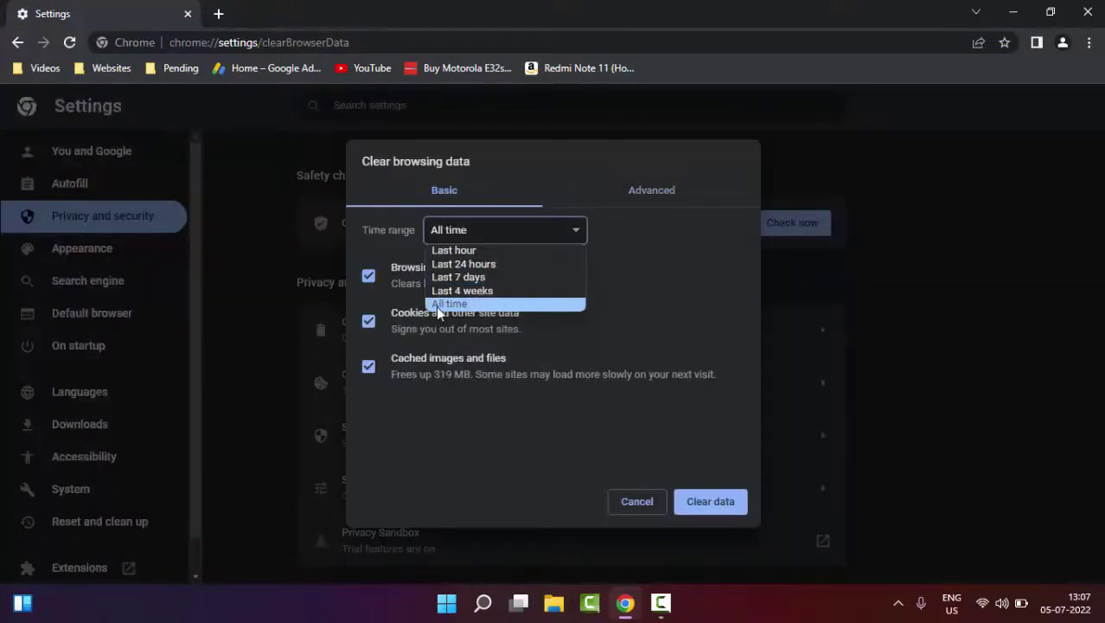
click(436, 305)
click(366, 282)
click(367, 282)
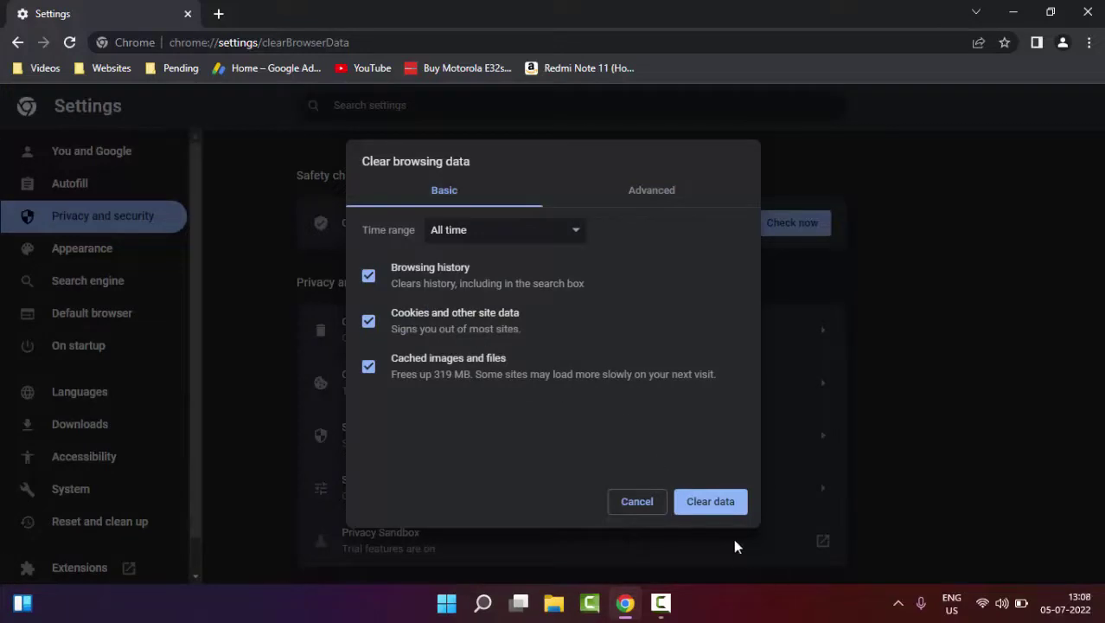
click(661, 511)
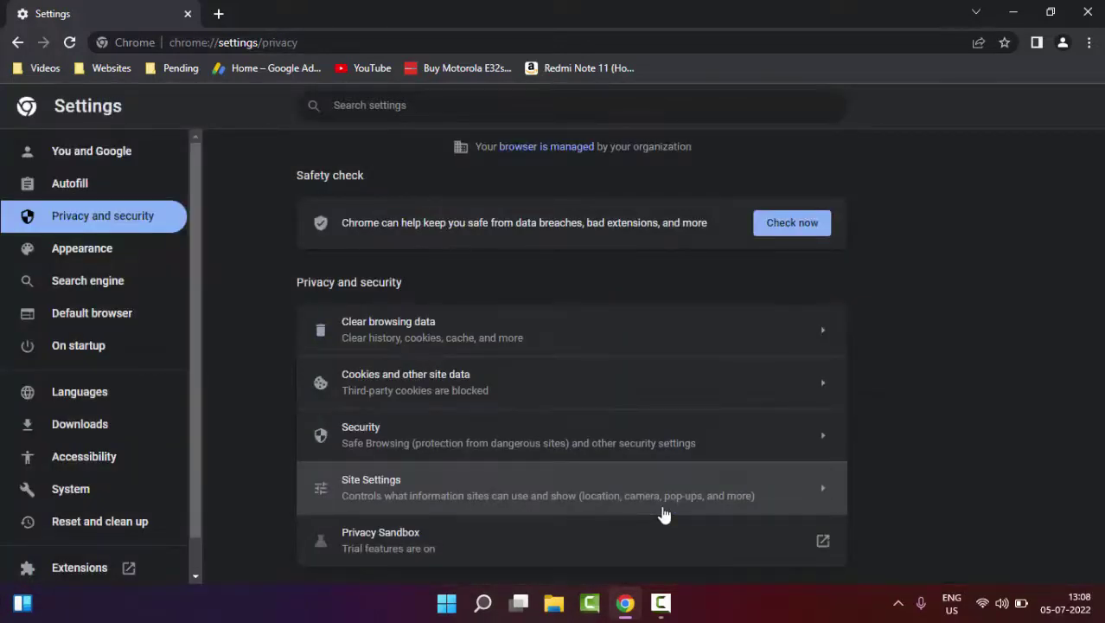
- Set up advanced clearing for All time, adding passwords, autofill form data, site settings and hosted app data, and cancel it
key(ctrl+shift+Delete)
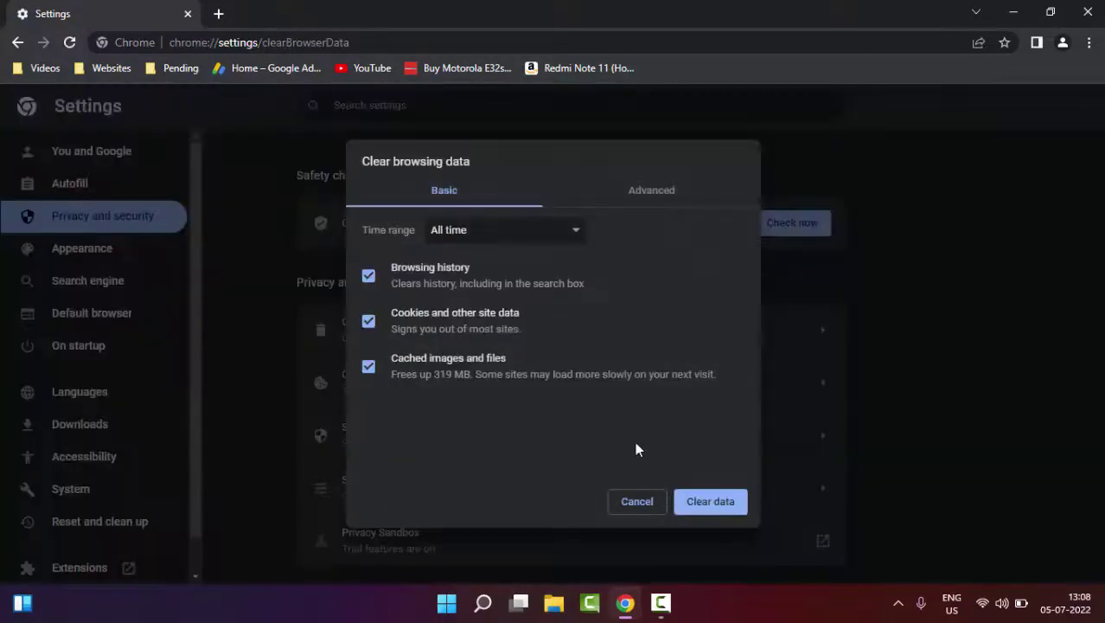
click(635, 190)
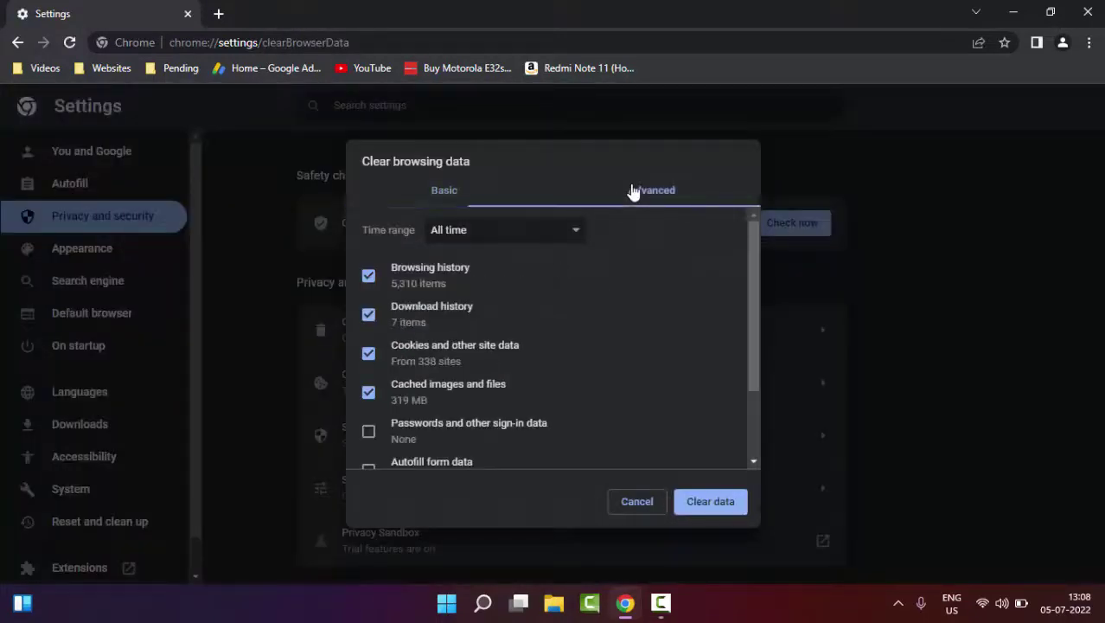
click(466, 230)
click(433, 300)
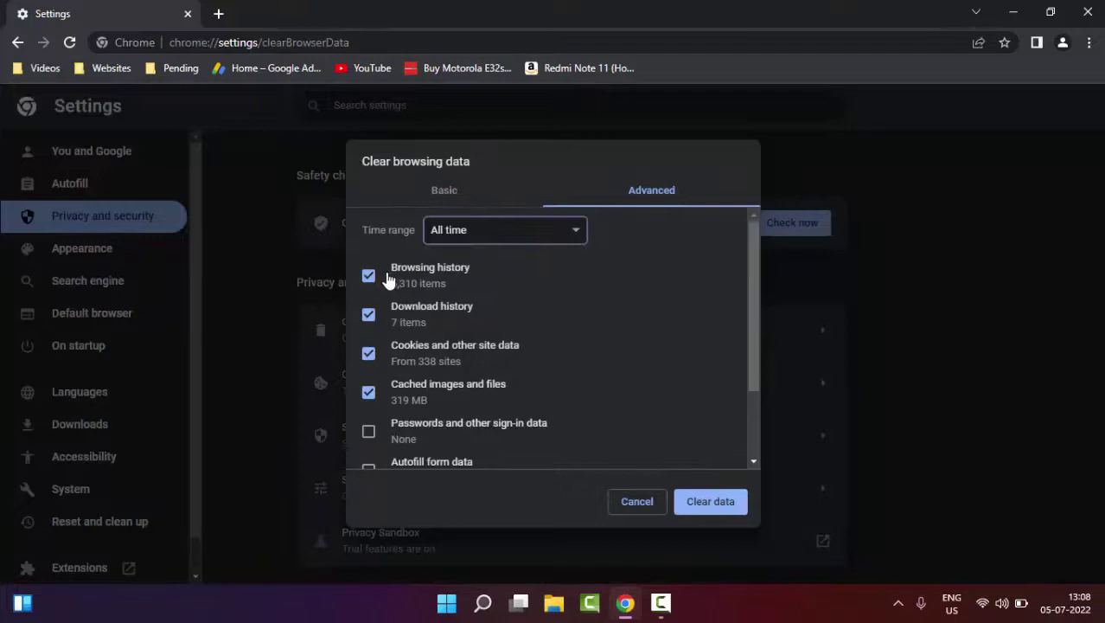
scroll(368, 342, down, 2)
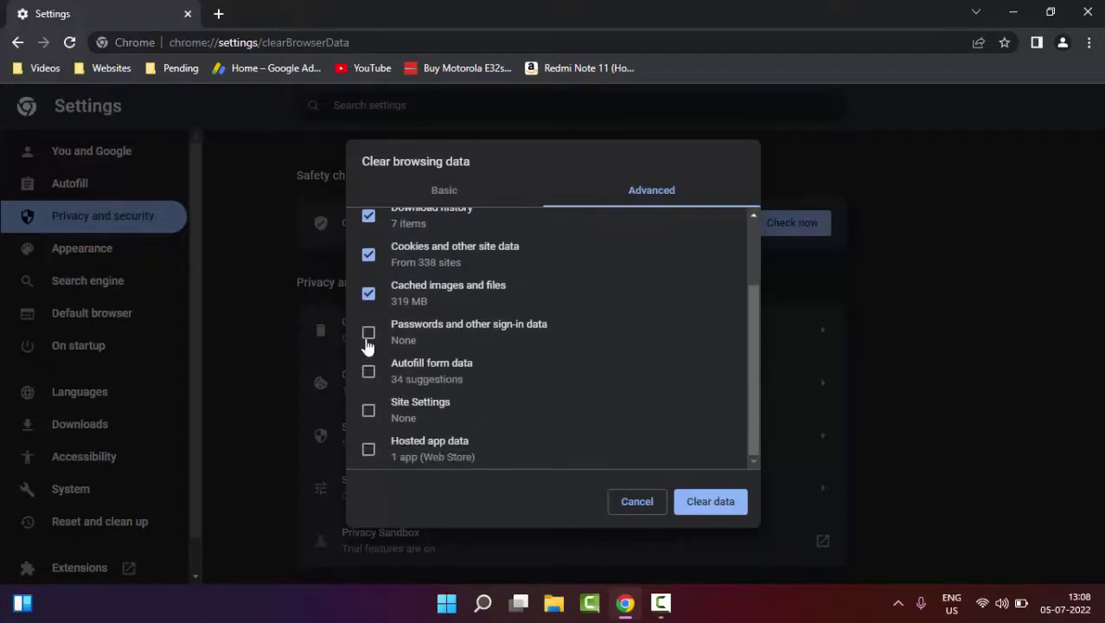
click(368, 335)
click(368, 372)
click(368, 411)
click(369, 452)
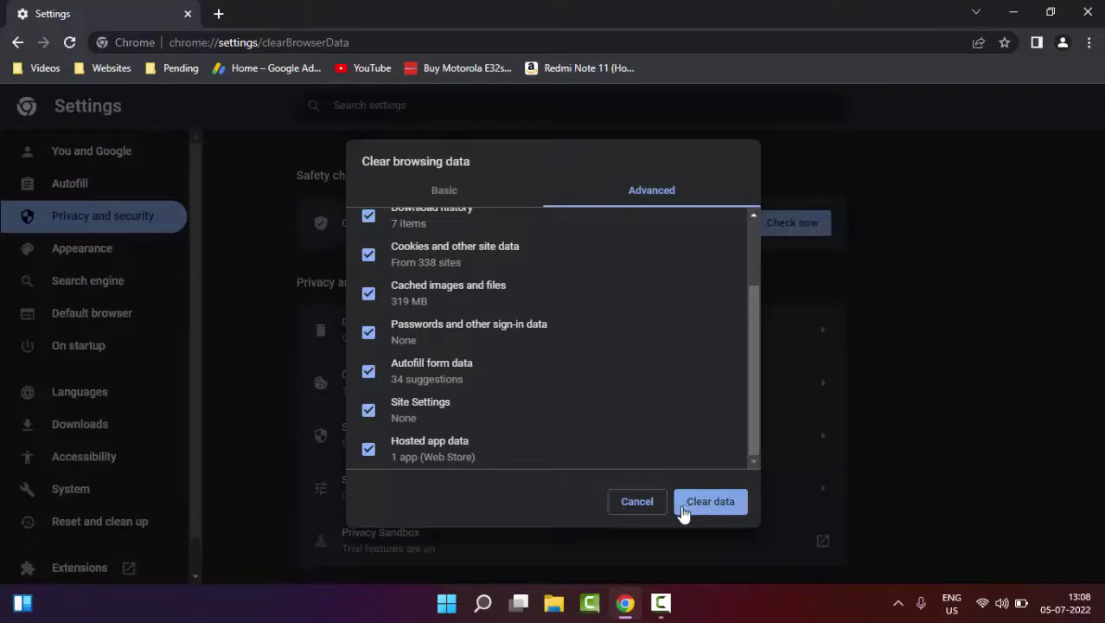
click(653, 510)
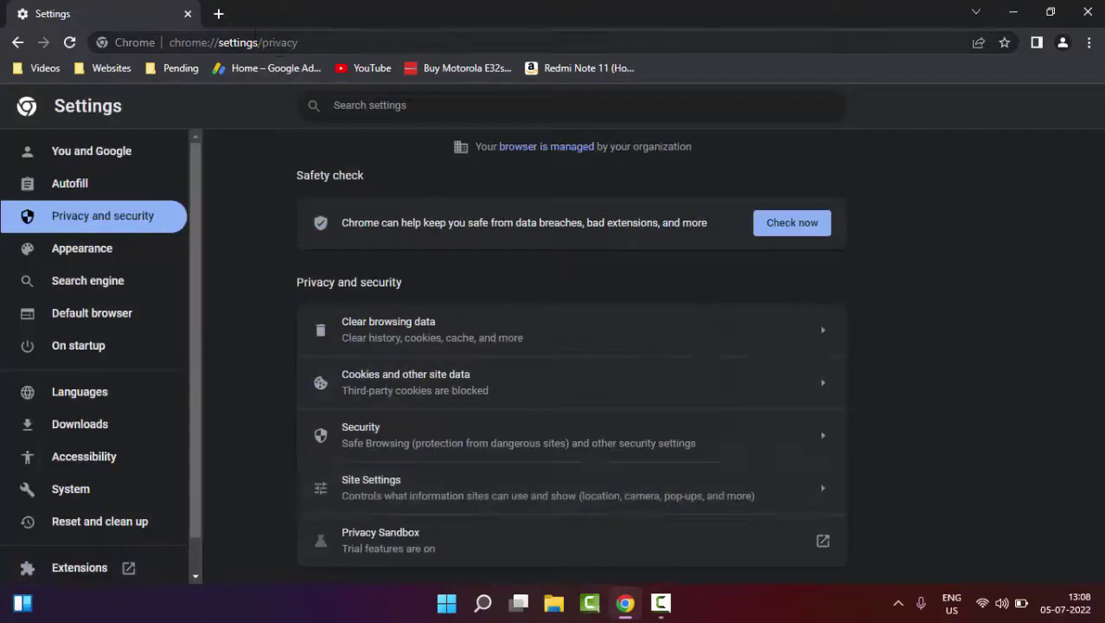
- Replace the Chrome Settings page with a new tab and minimize the browser
click(219, 14)
click(188, 14)
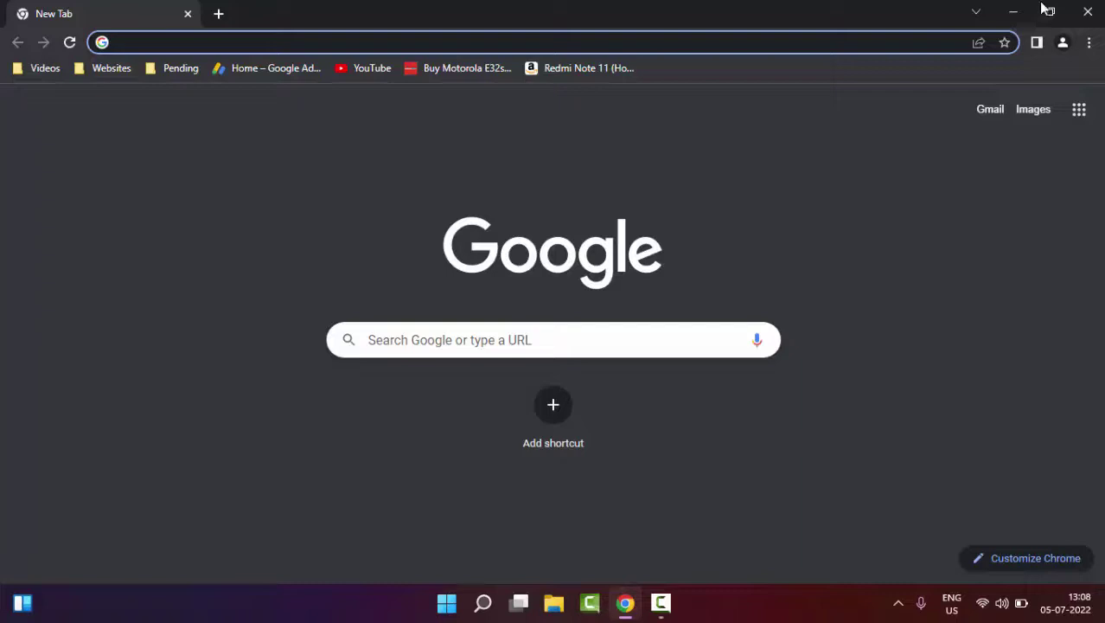
click(1003, 12)
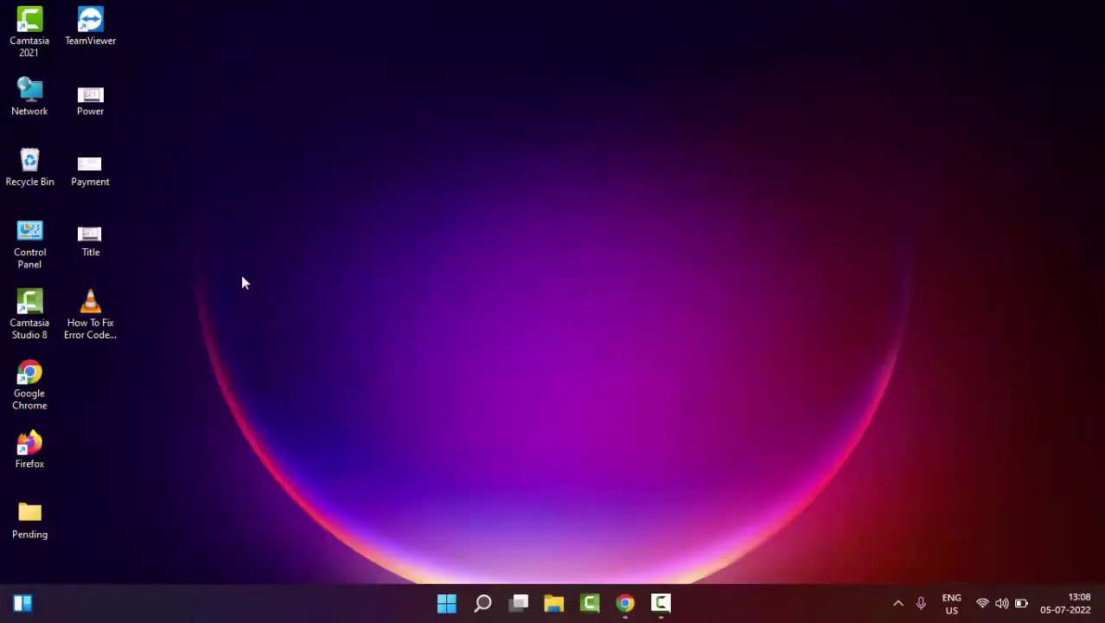
- Open Control Panel in Category view and go to the network adapter settings through the Network and Sharing Center
double_click(46, 241)
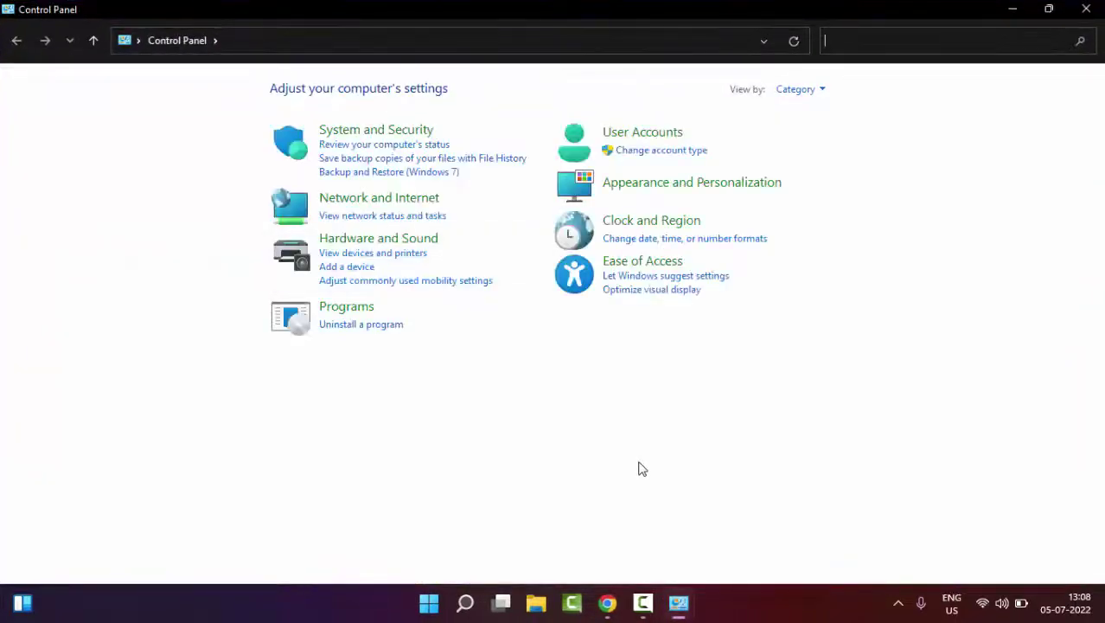
click(796, 89)
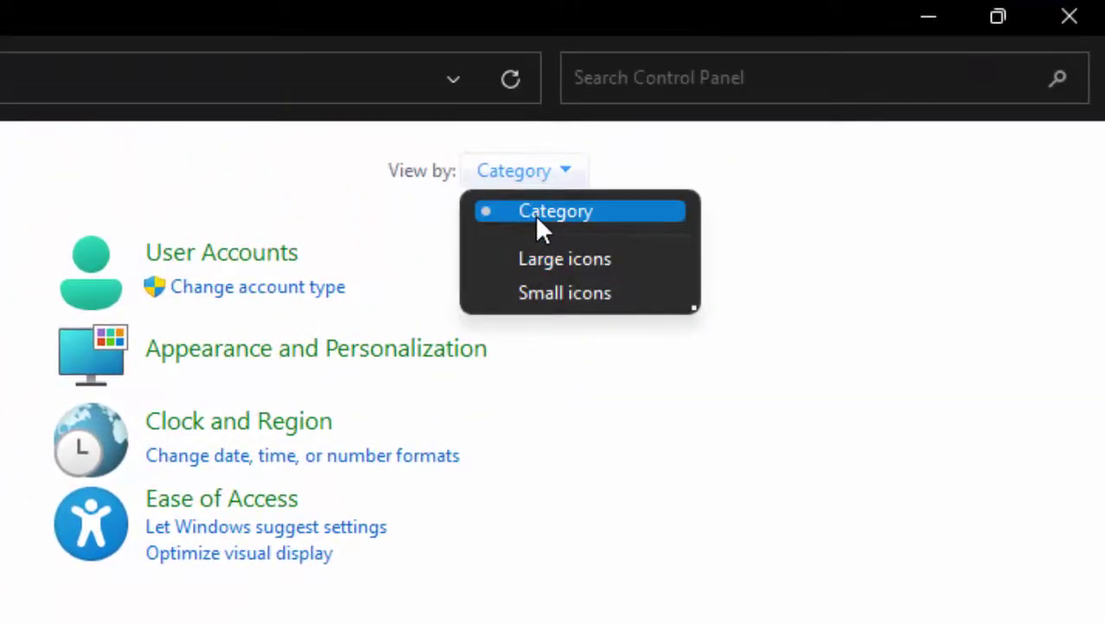
click(540, 216)
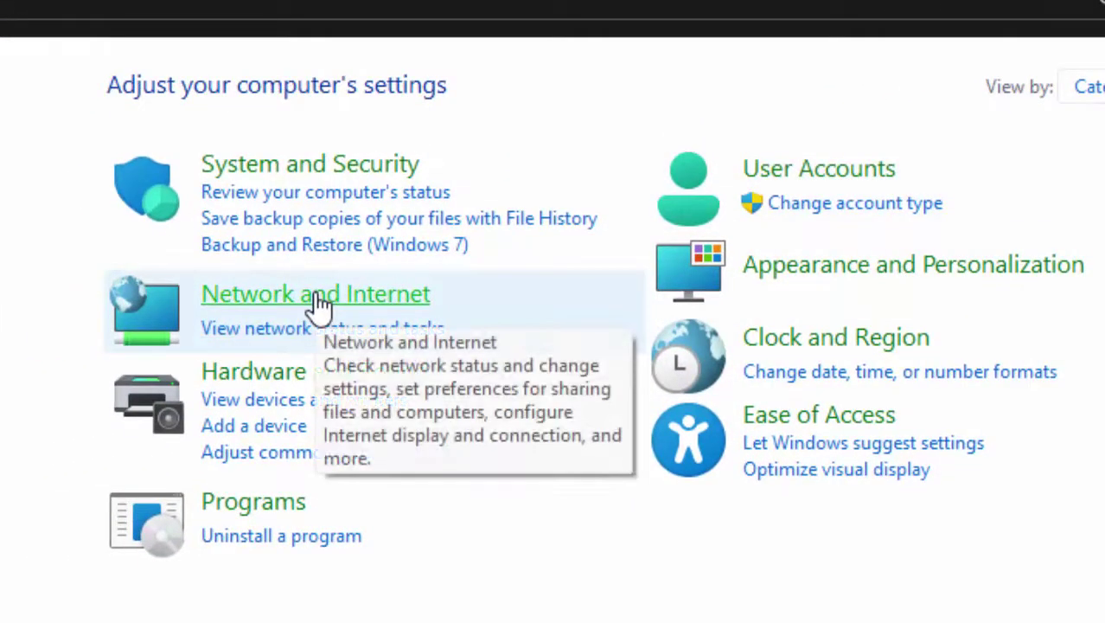
click(319, 298)
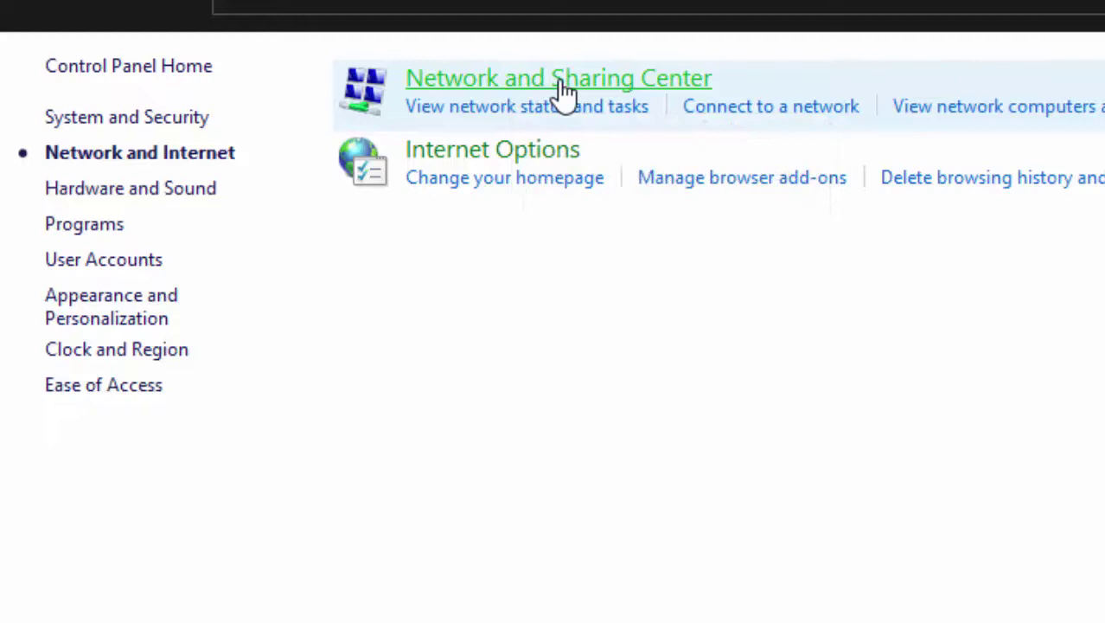
click(562, 86)
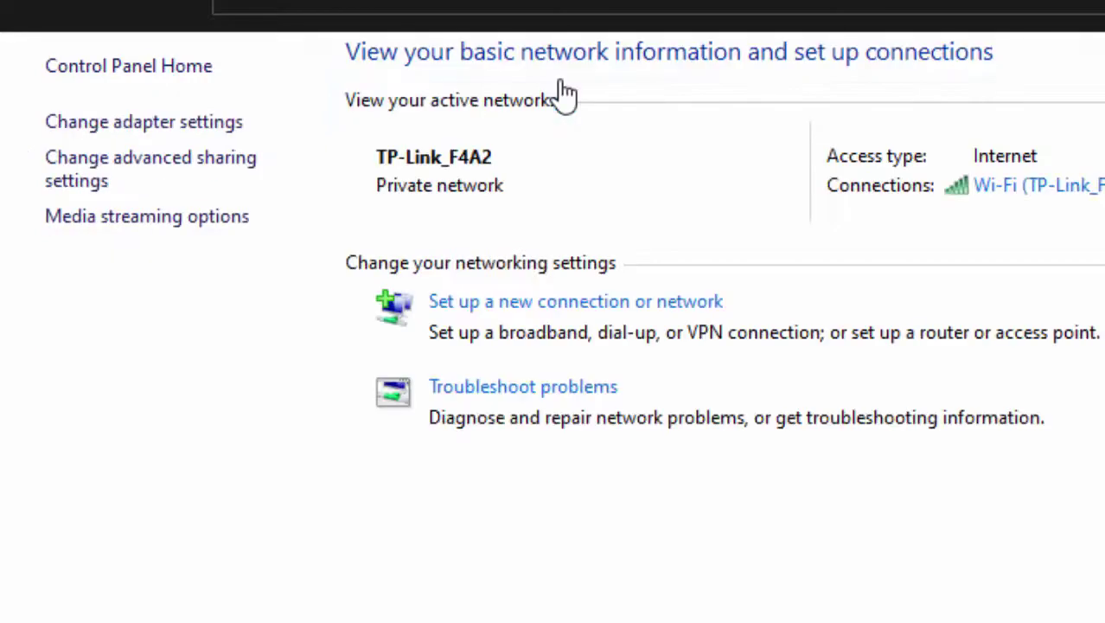
click(179, 124)
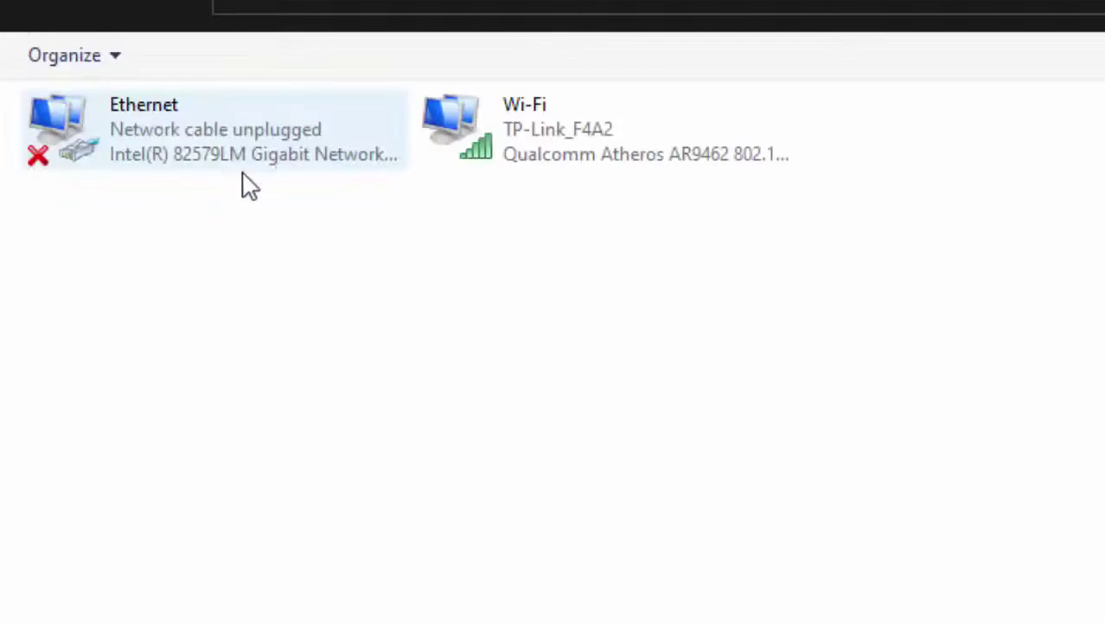
- Open the Internet Protocol Version 4 (TCP/IPv4) properties of the Wi-Fi adapter
click(463, 125)
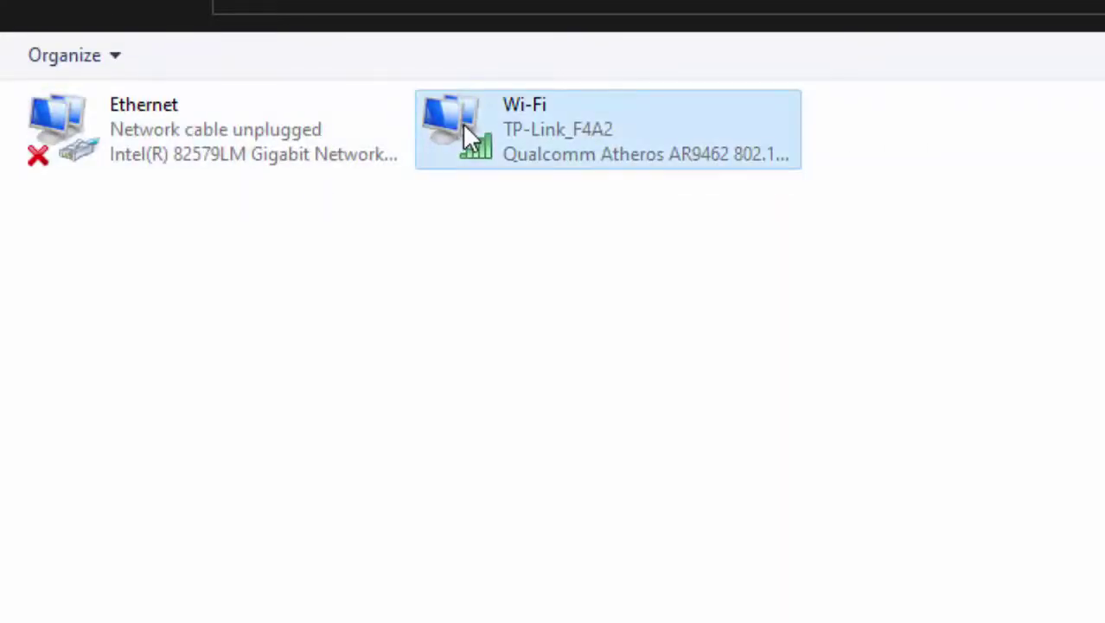
right_click(464, 125)
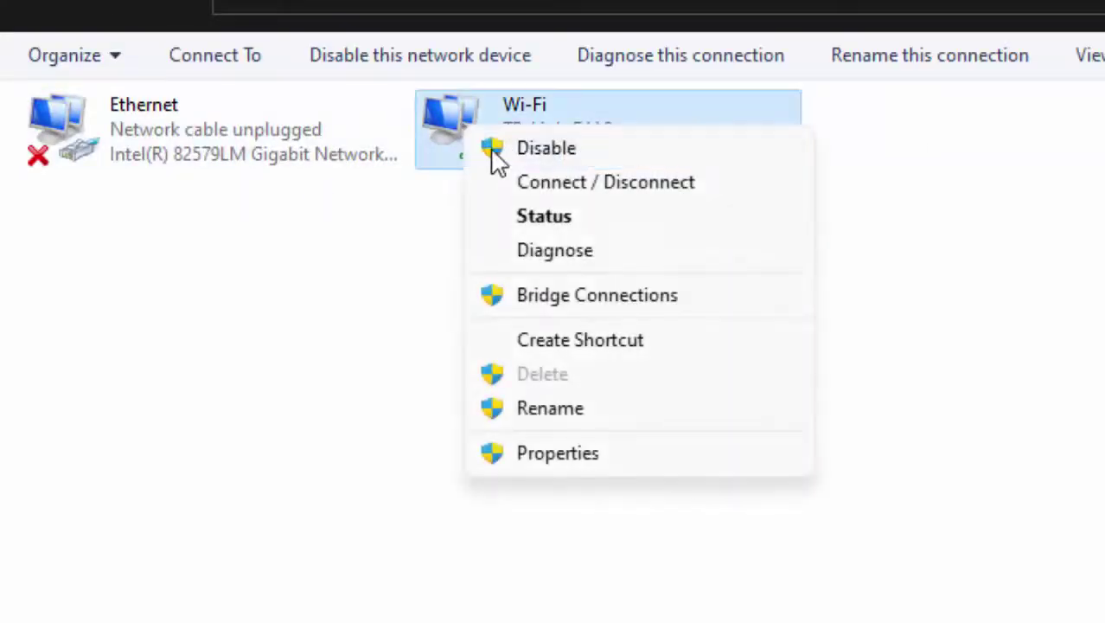
click(547, 463)
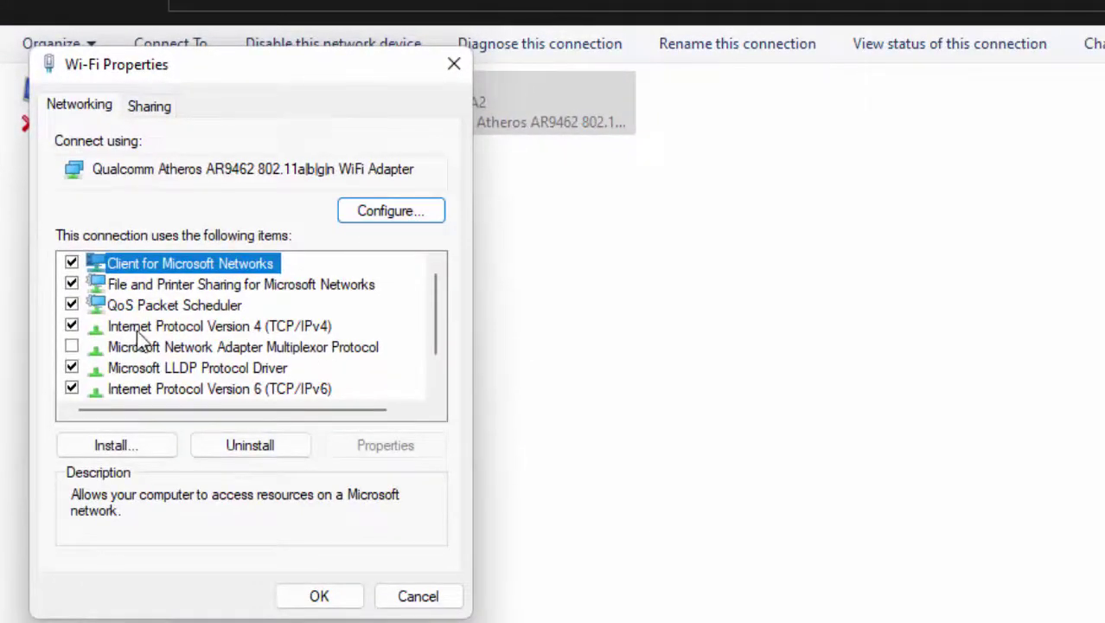
click(238, 333)
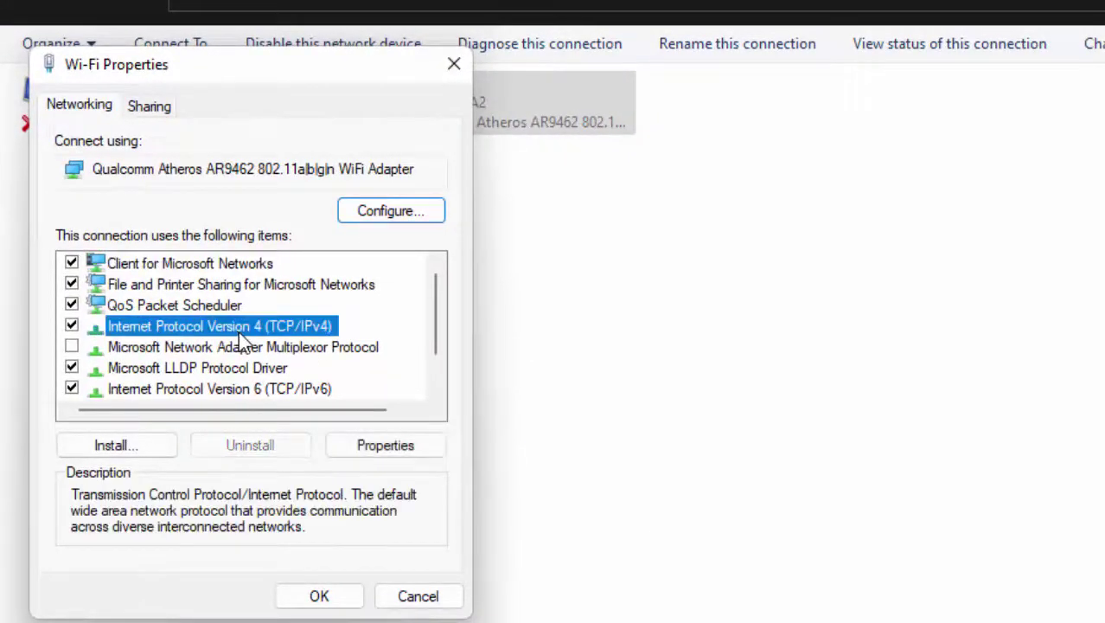
click(357, 448)
- Enter 8.8.8.8 as preferred and 8.8.4.4 as alternate DNS server in the TCP/IPv4 properties, and cancel the dialog
click(246, 470)
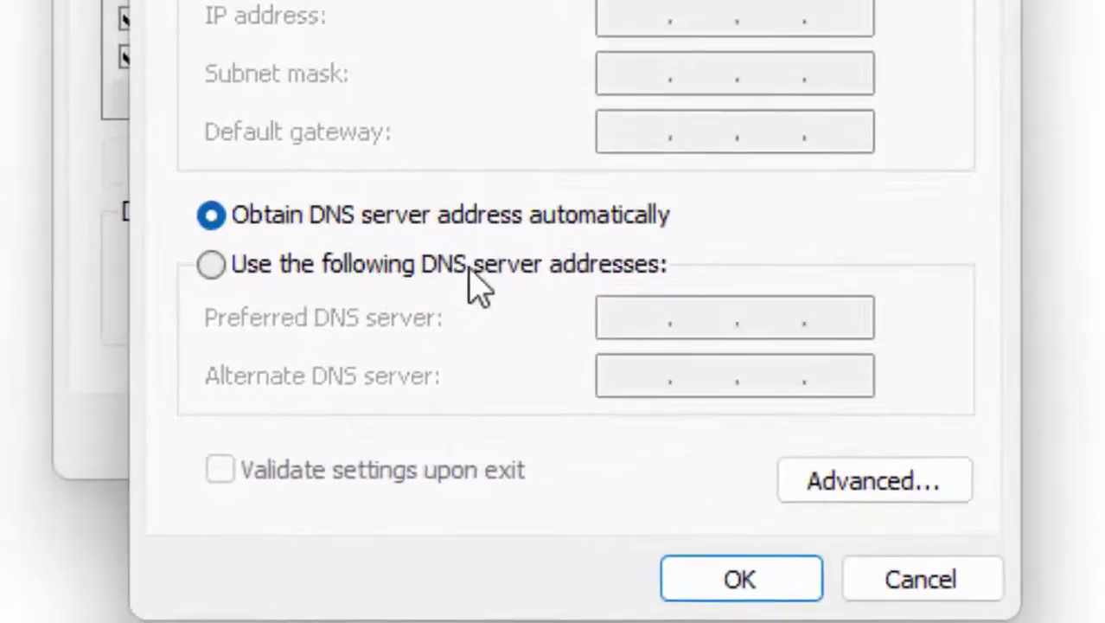
click(553, 264)
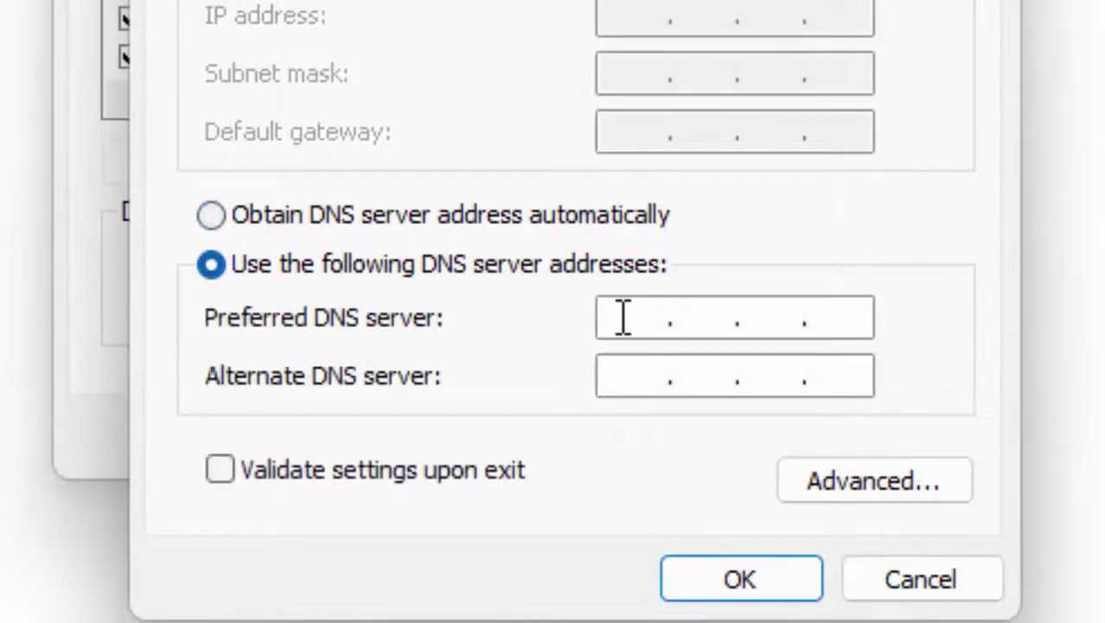
click(622, 318)
text(8.8.8.8)
click(634, 377)
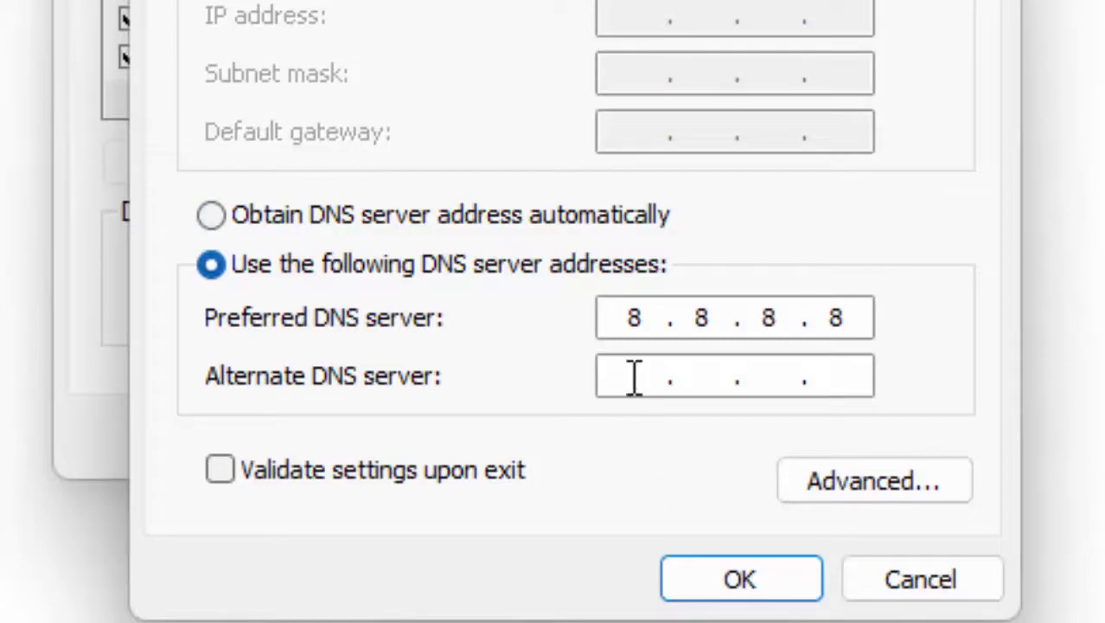
text(8.8.4.4)
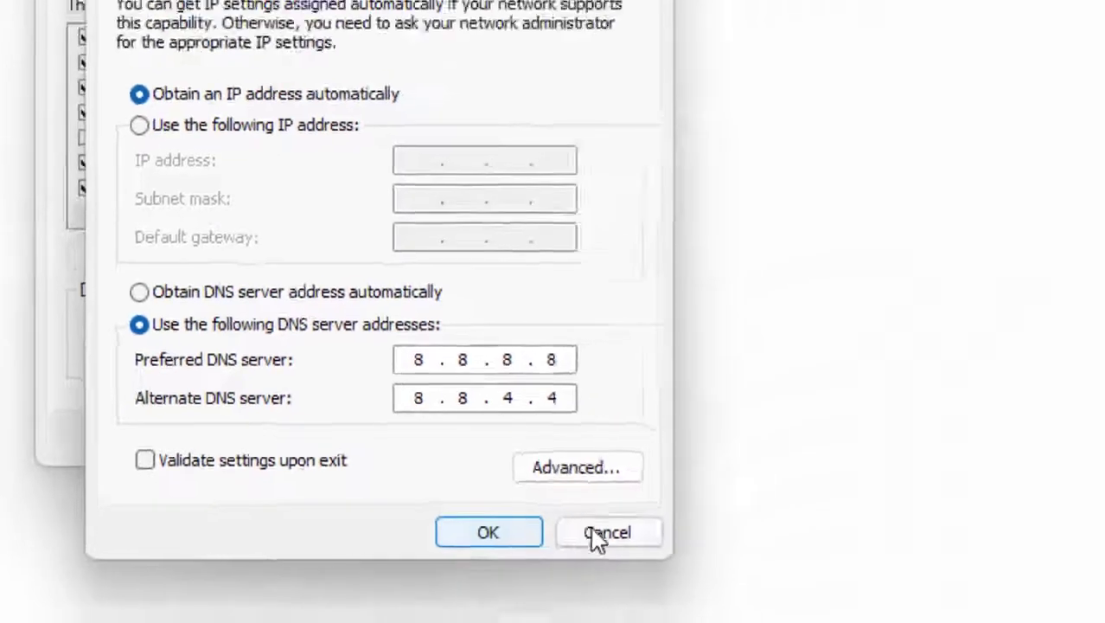
click(901, 588)
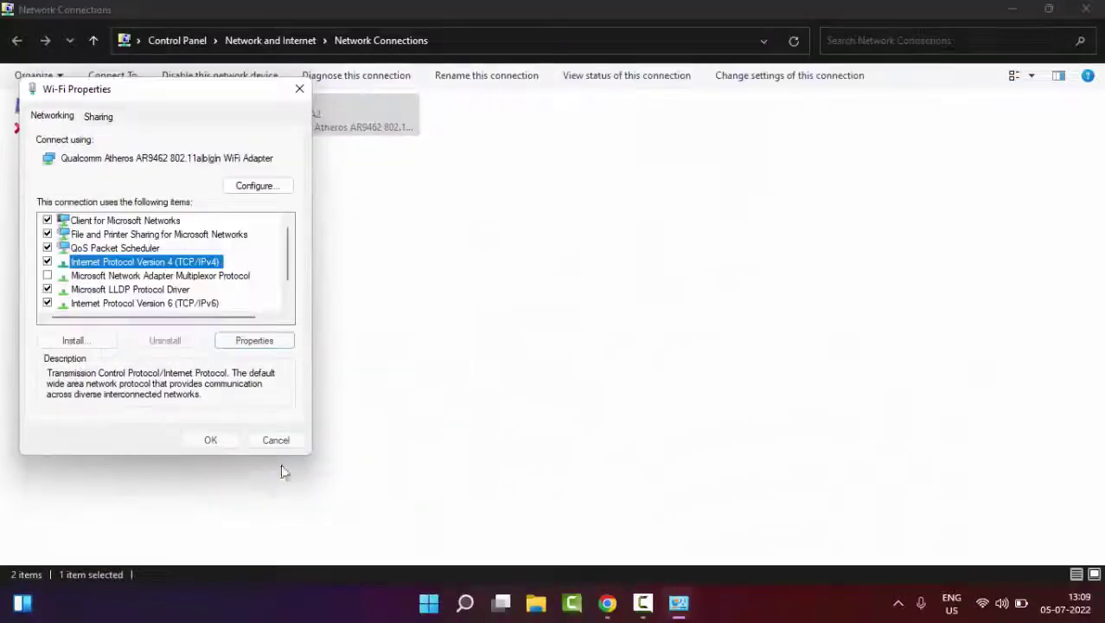
- Close the Wi-Fi properties, the Network Connections window and the Network and Sharing Center
click(229, 441)
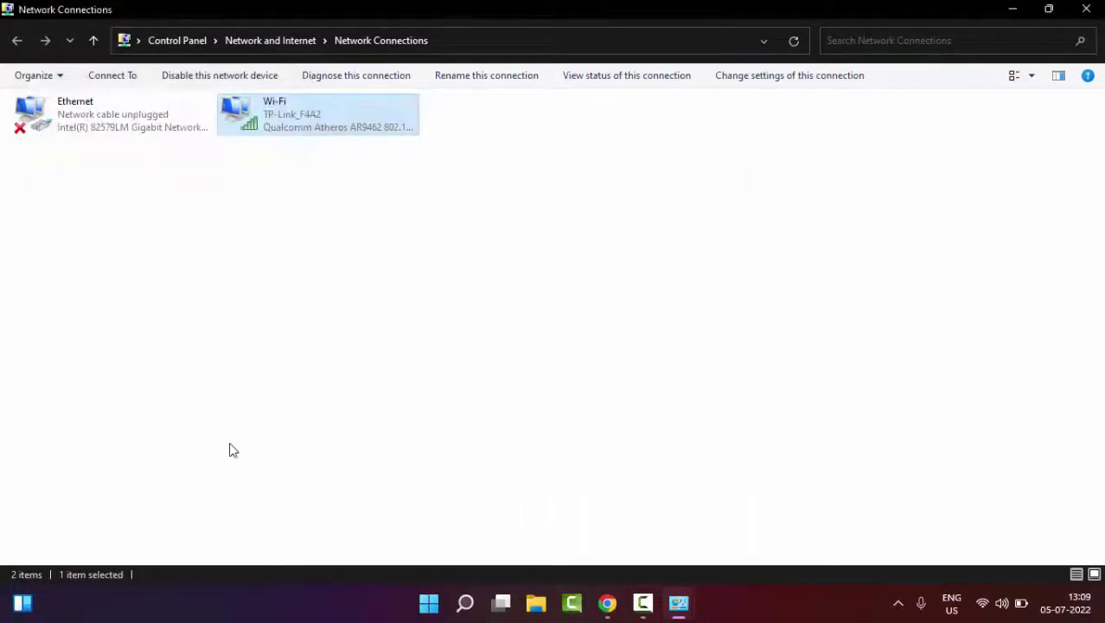
click(1093, 12)
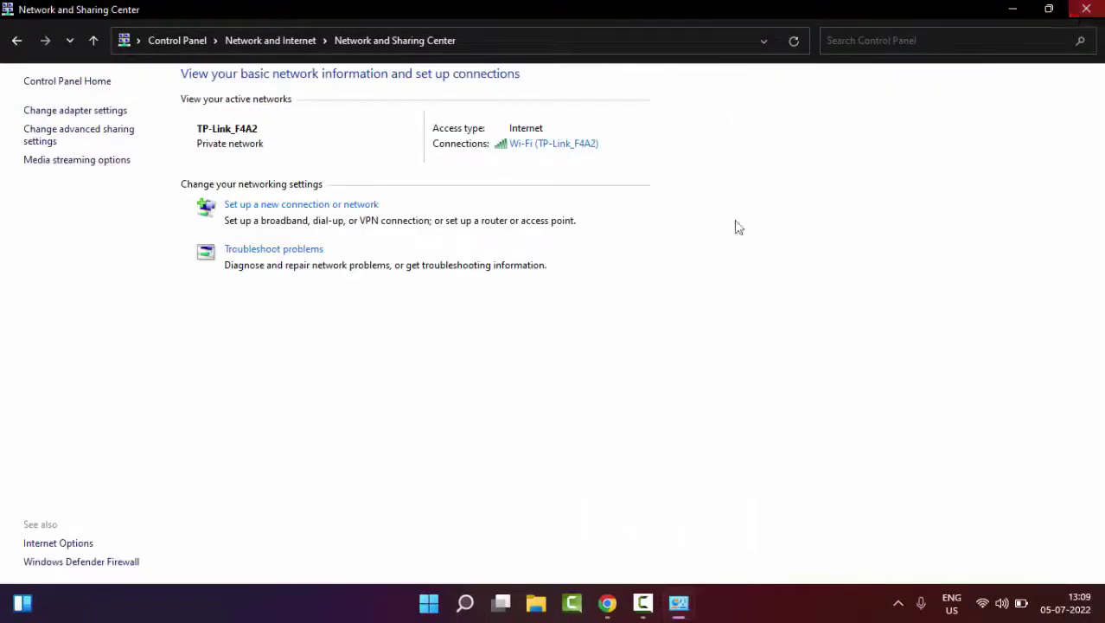
click(1087, 11)
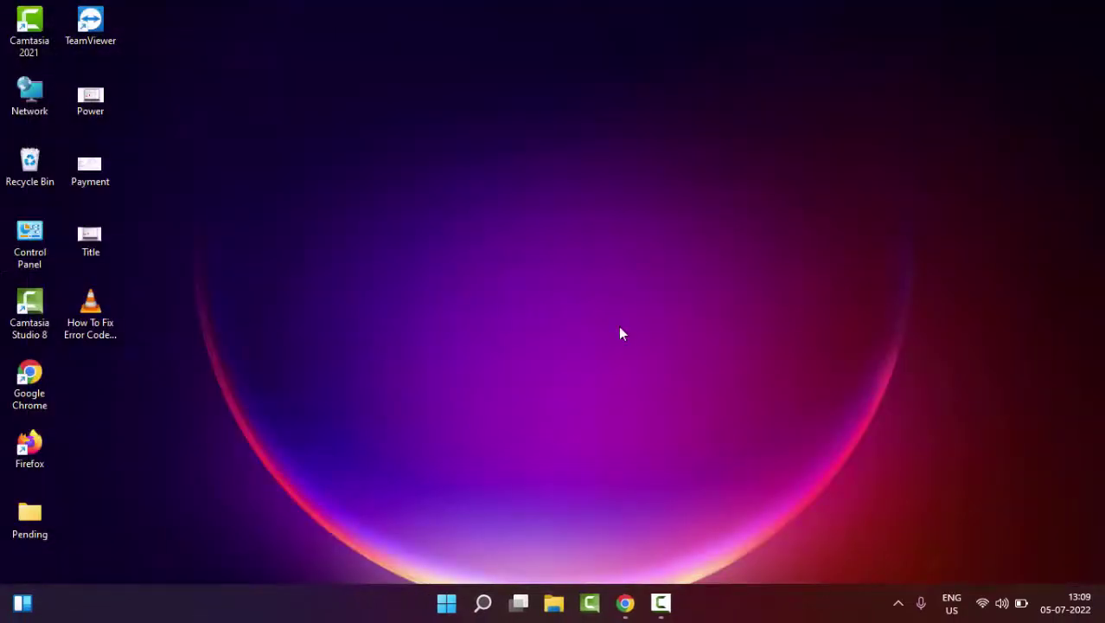
- Choose Restart in the Shut Down Windows dialog and confirm it
key(alt+F4)
click(627, 242)
click(564, 308)
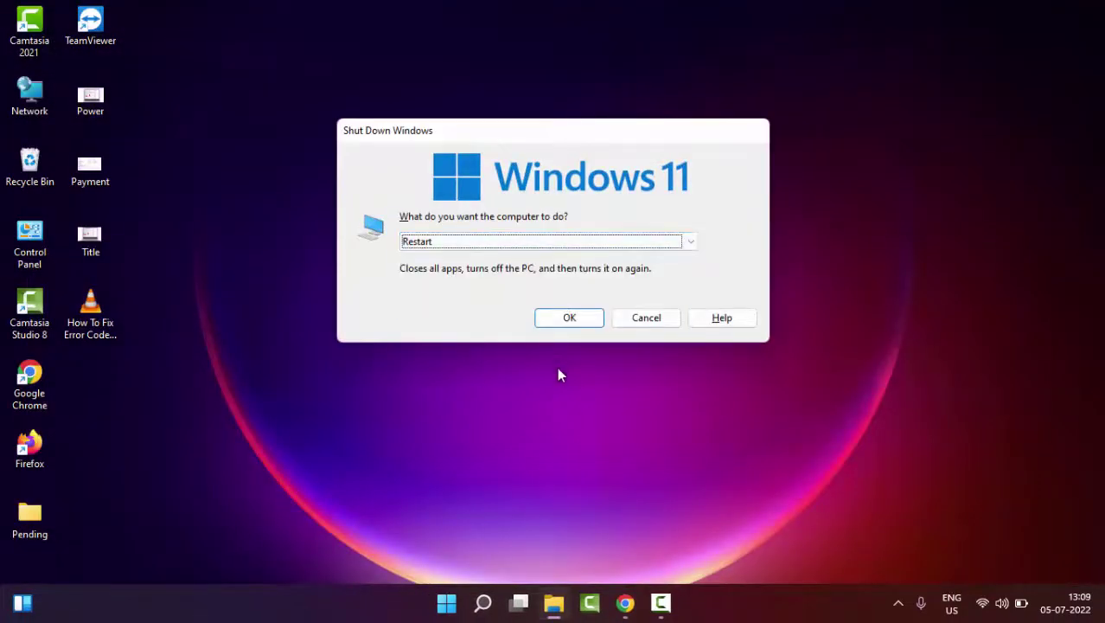
key(Return)
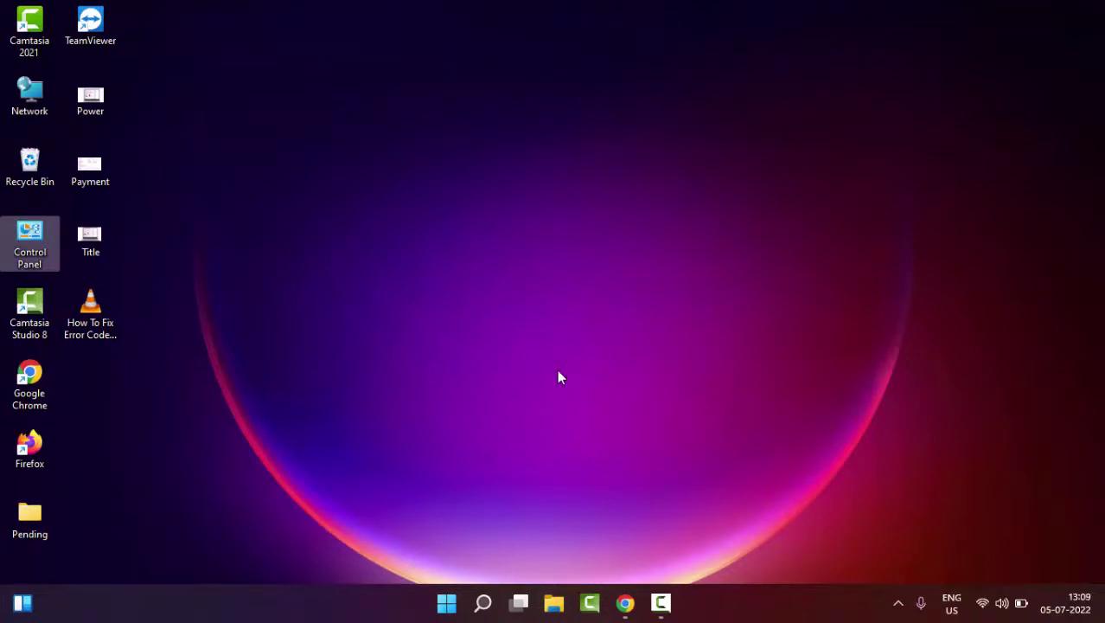